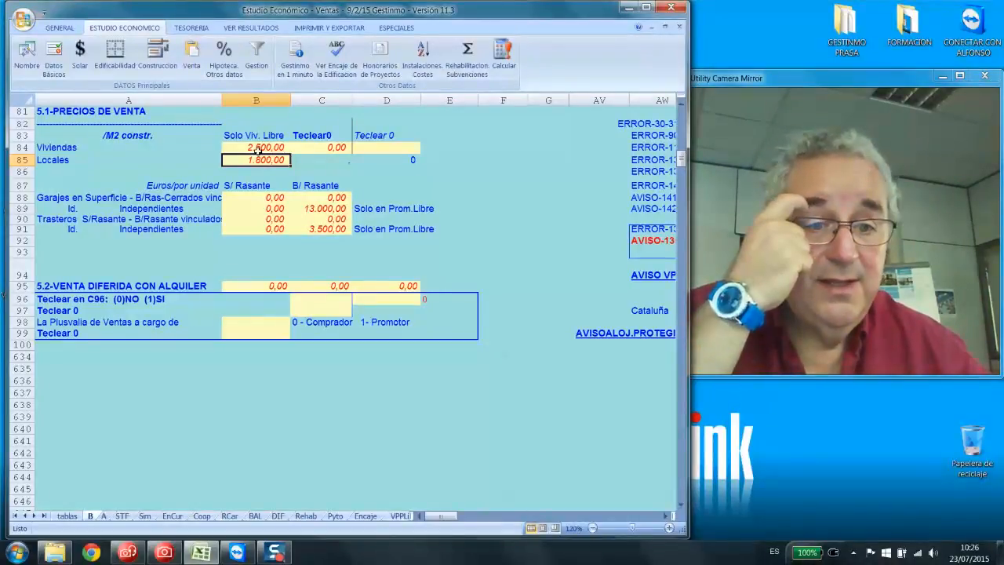
# Examine the sale prices for dwellings, premises, garages and storage rooms, plus the deferred sale with rental option
pyautogui.click(251, 147)
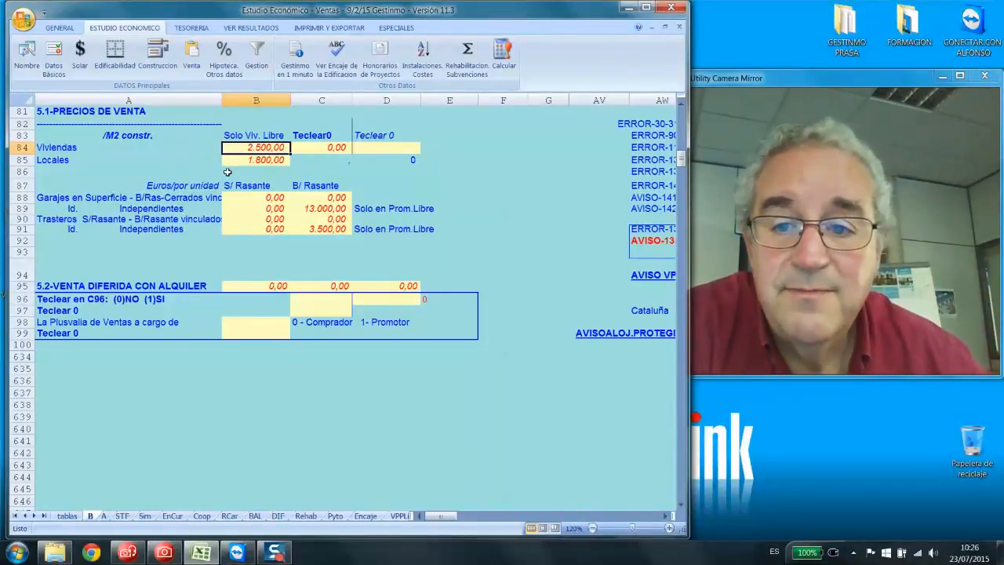
pyautogui.click(326, 209)
pyautogui.click(324, 228)
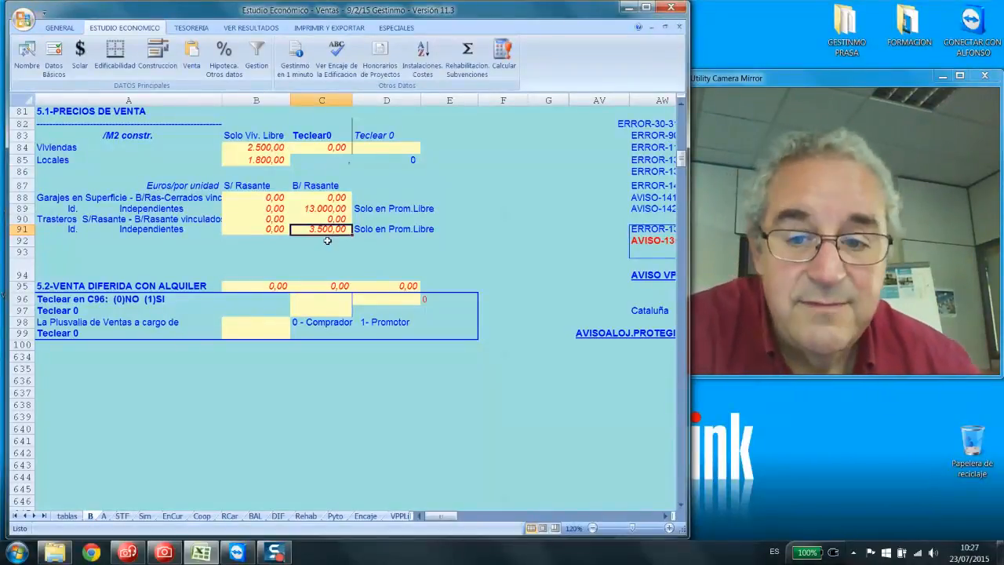
pyautogui.click(306, 206)
pyautogui.click(312, 229)
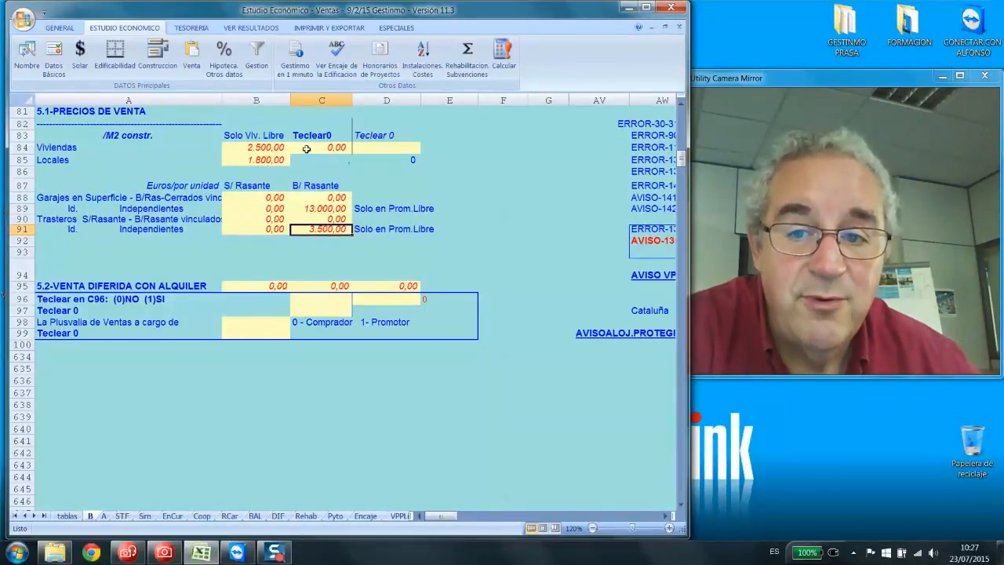
pyautogui.click(114, 134)
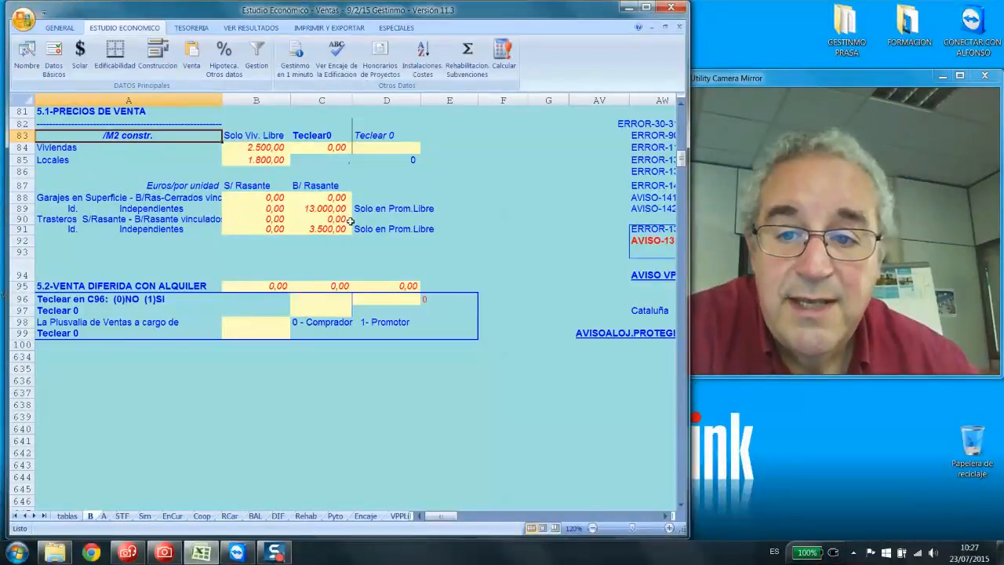
pyautogui.click(313, 208)
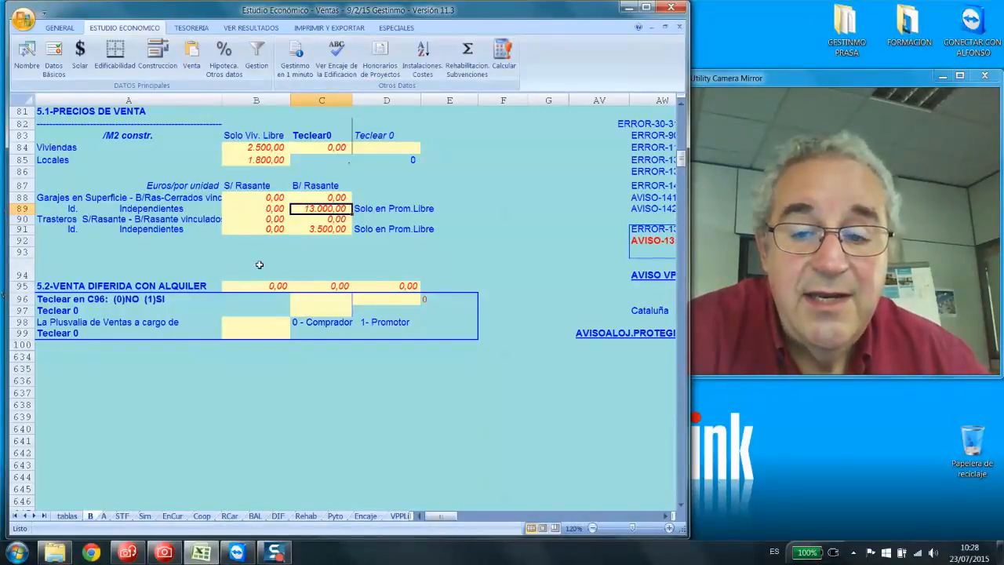
pyautogui.click(258, 265)
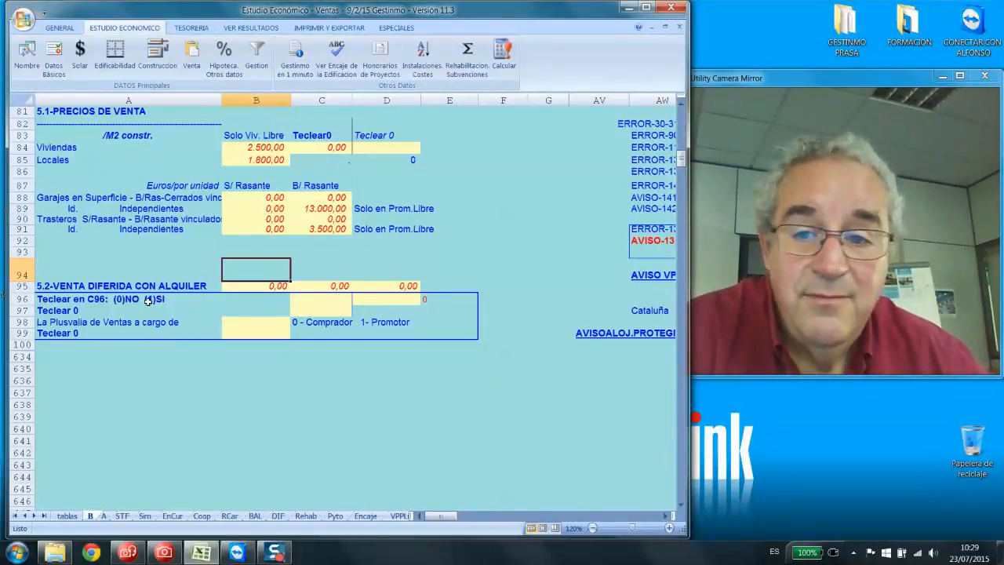
pyautogui.click(315, 298)
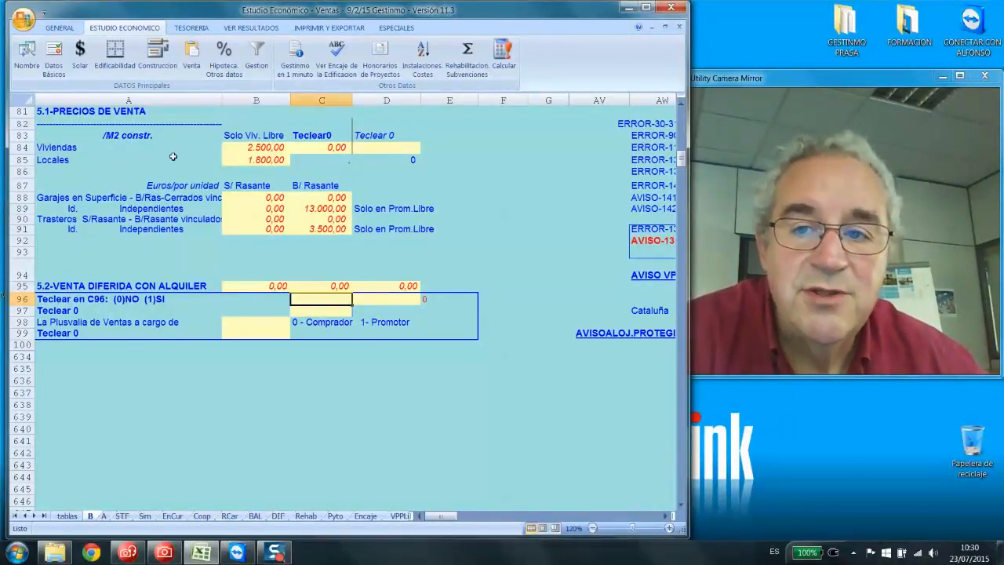
# Open the mortgage loan data and review the percentage granted on the sale price for dwellings and premises
pyautogui.click(228, 72)
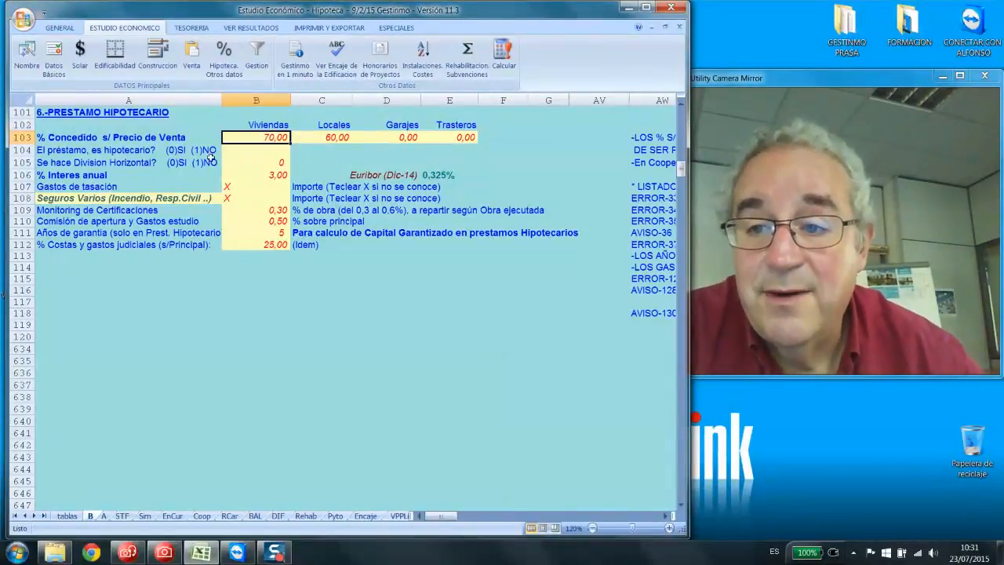
pyautogui.click(159, 137)
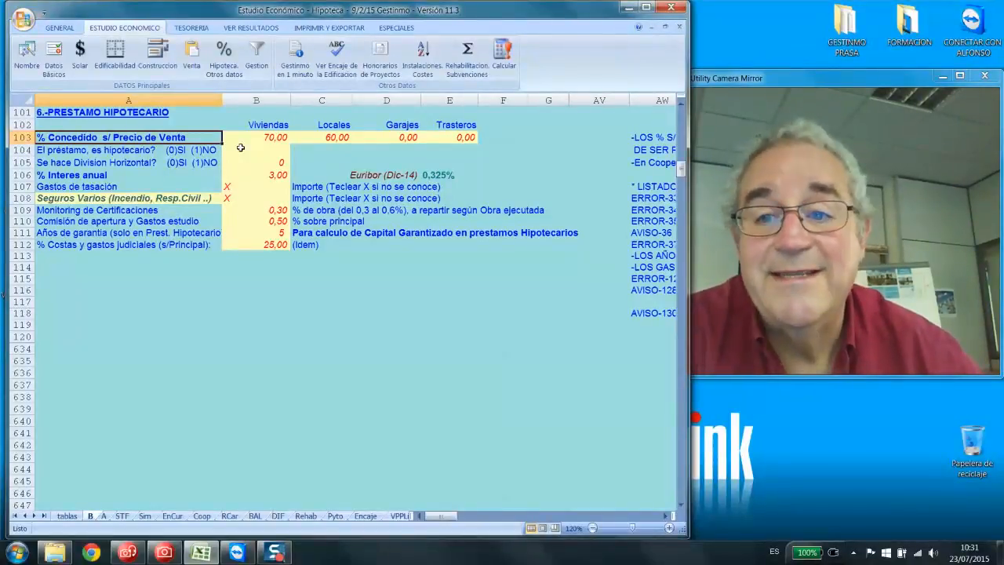
pyautogui.click(274, 138)
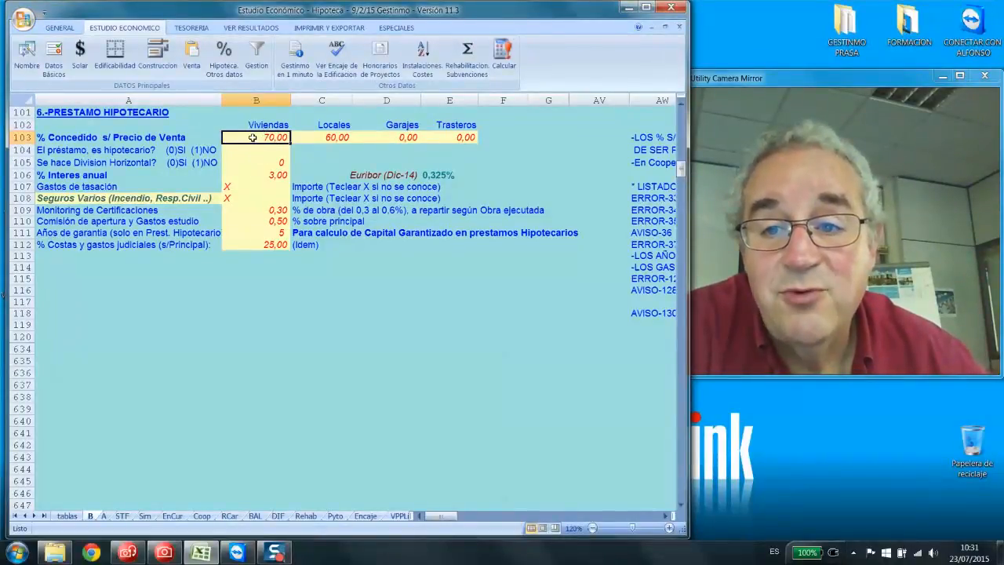
pyautogui.click(316, 135)
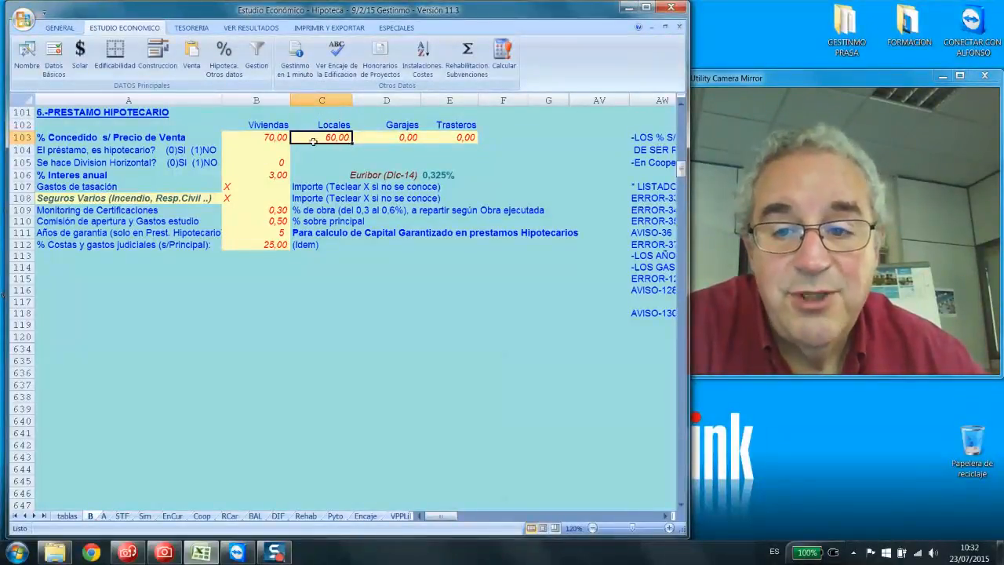
# Set the mortgage loan's annual interest to 2,5 % and recalculate the study
pyautogui.click(248, 179)
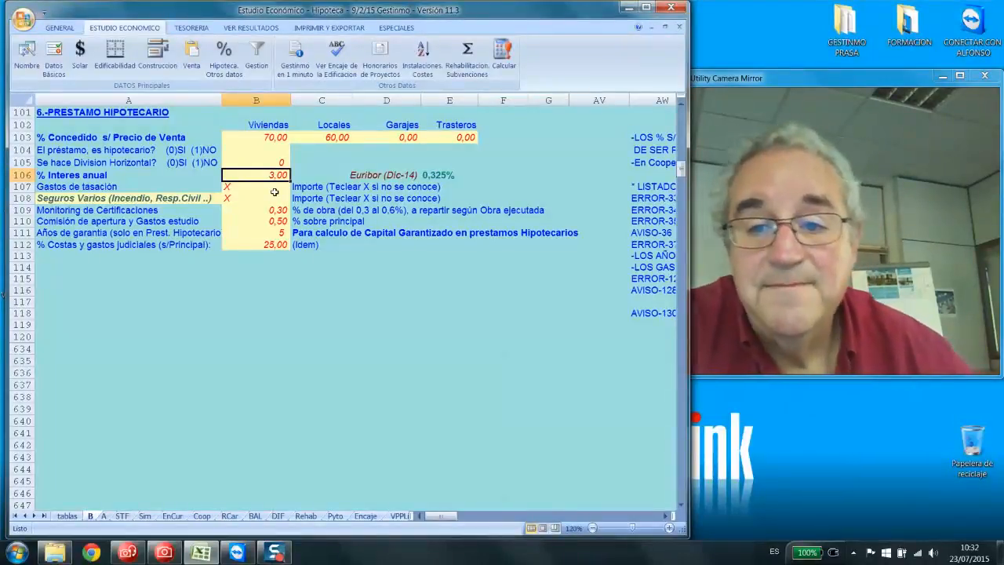
pyautogui.click(437, 176)
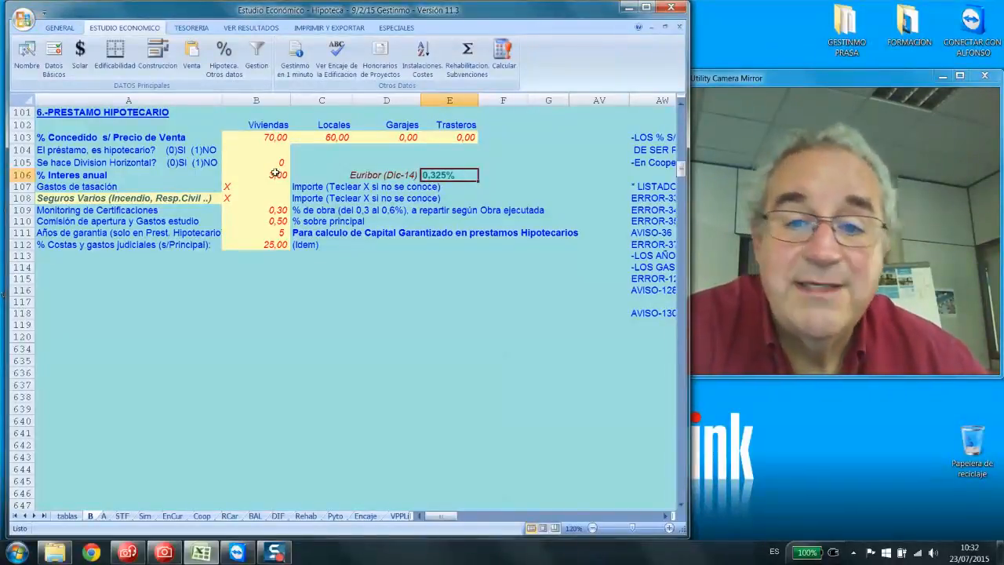
pyautogui.click(238, 175)
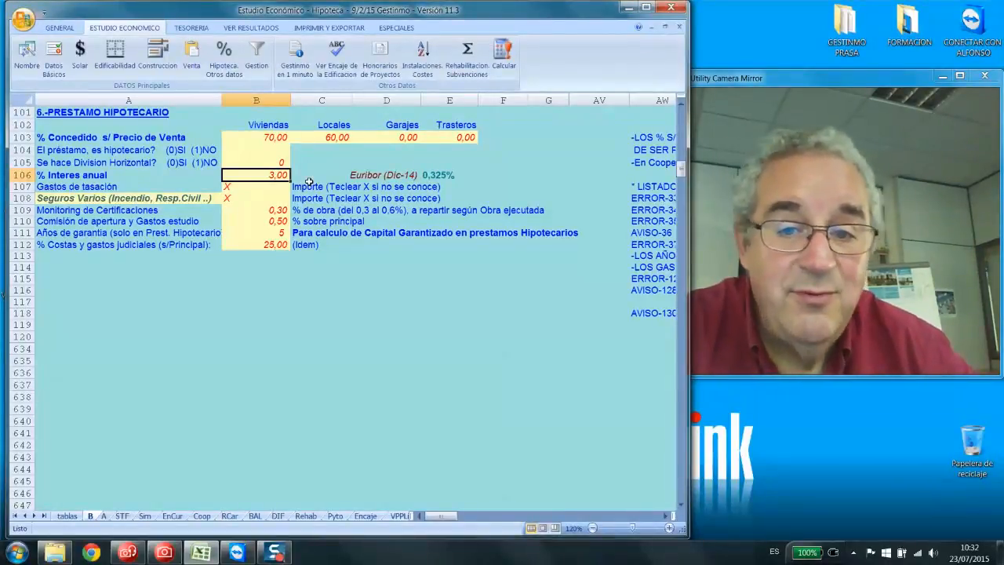
pyautogui.write('2')
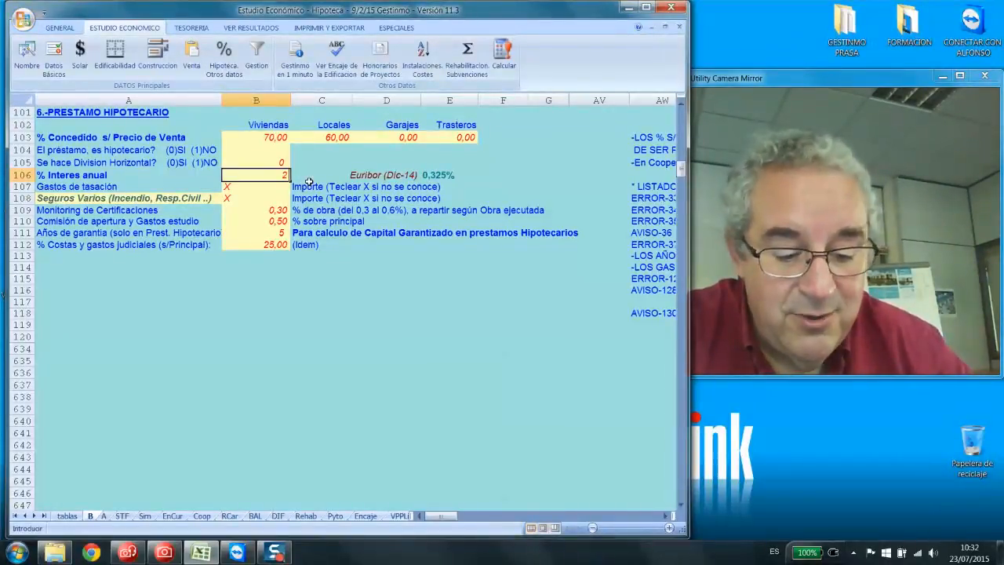
pyautogui.write(',5')
pyautogui.press('Return')
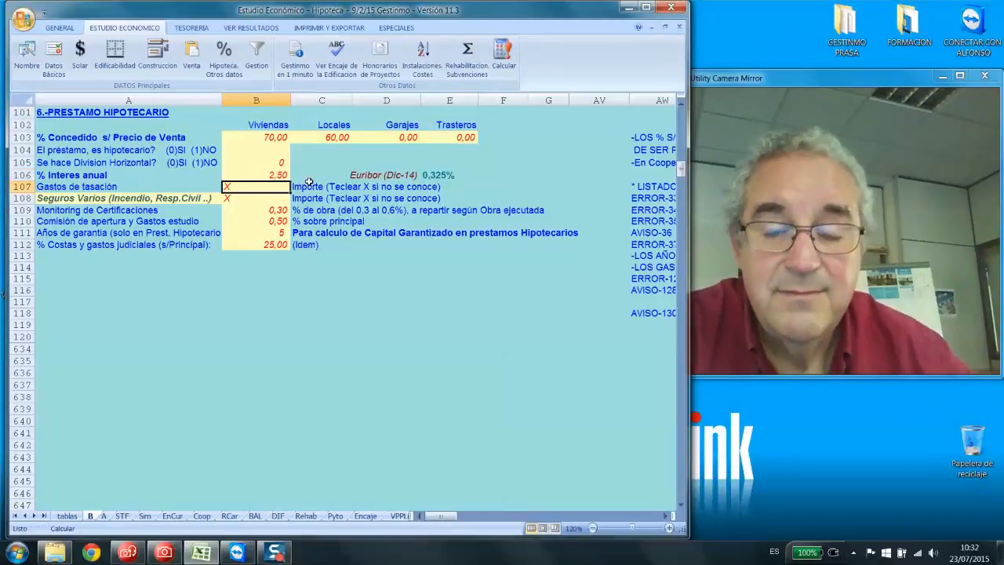
pyautogui.click(502, 51)
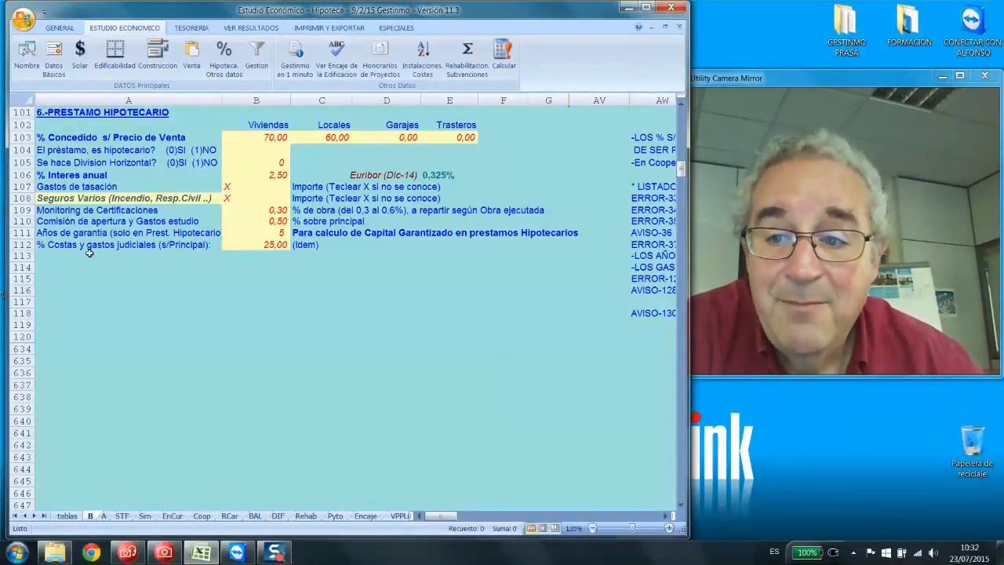
# Open the management expenses and accept the percentages for land acquisition, general and marketing costs
pyautogui.click(103, 212)
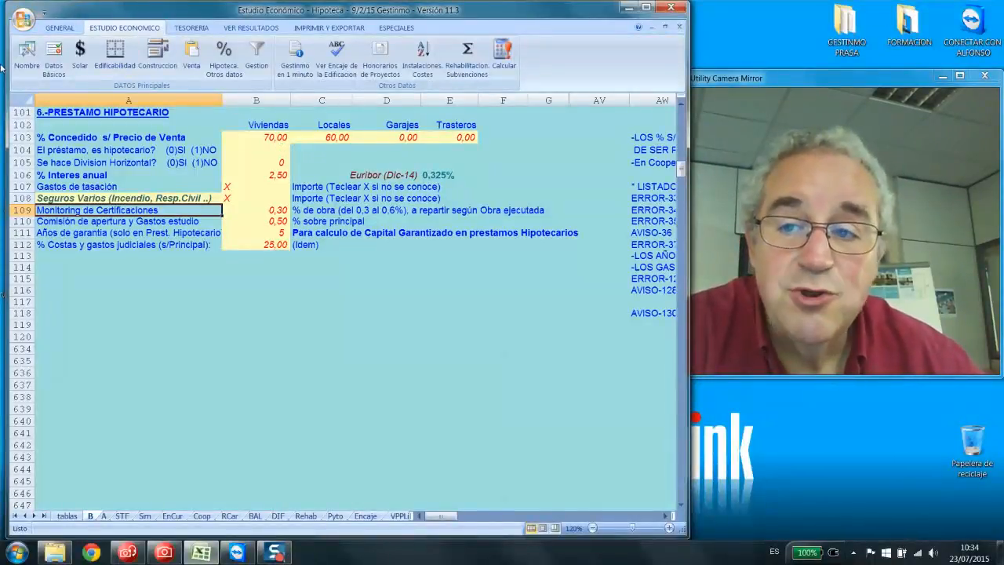
pyautogui.click(254, 59)
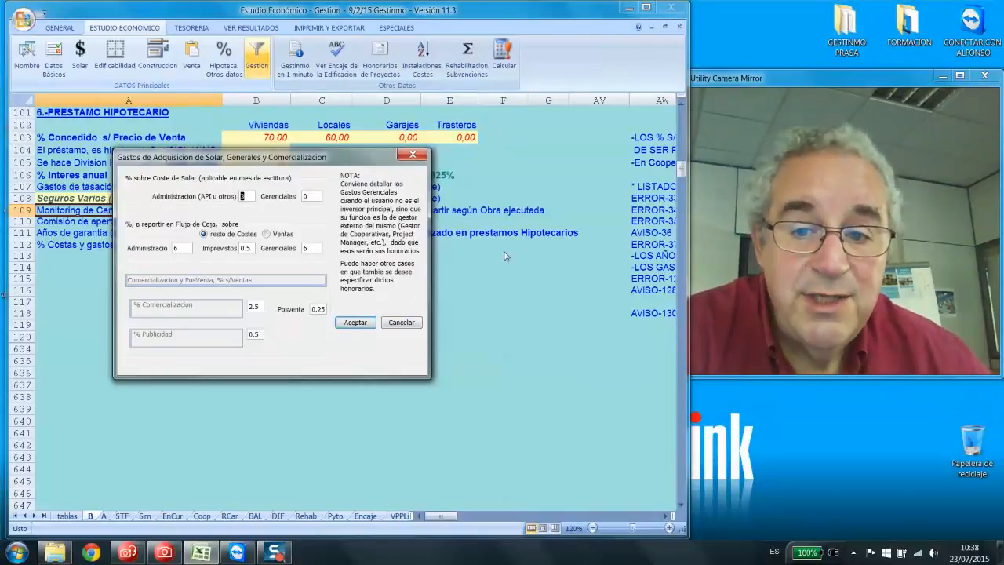
pyautogui.click(356, 322)
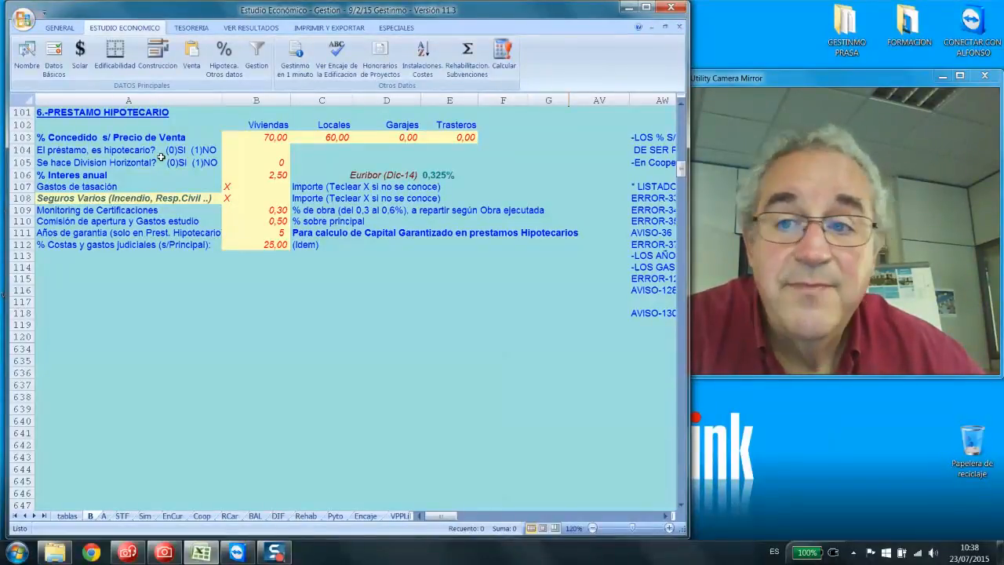
# Display the economic study and budget results and examine the cost breakdown, sales structure, profitability ratios and promotion data
pyautogui.click(260, 29)
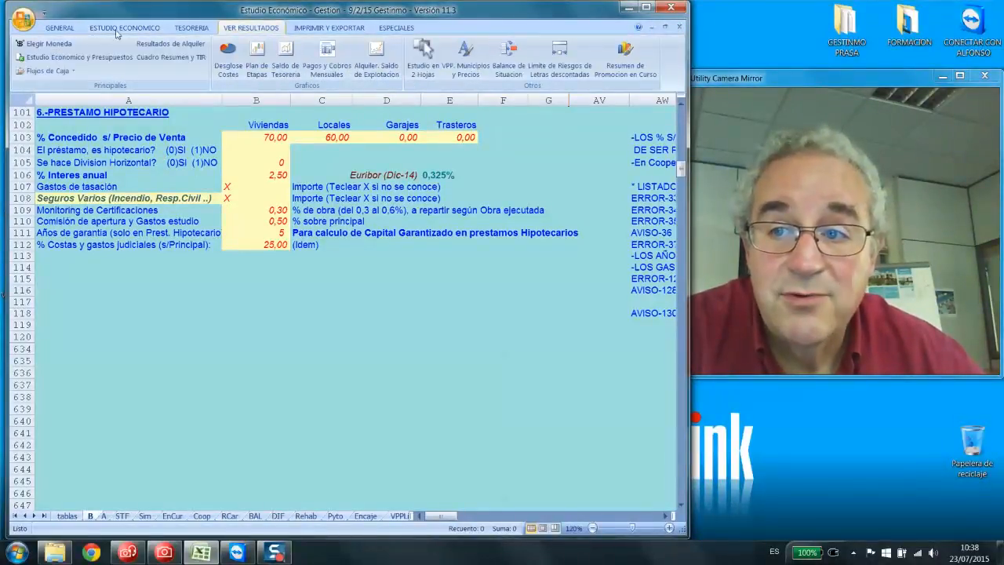
pyautogui.click(62, 58)
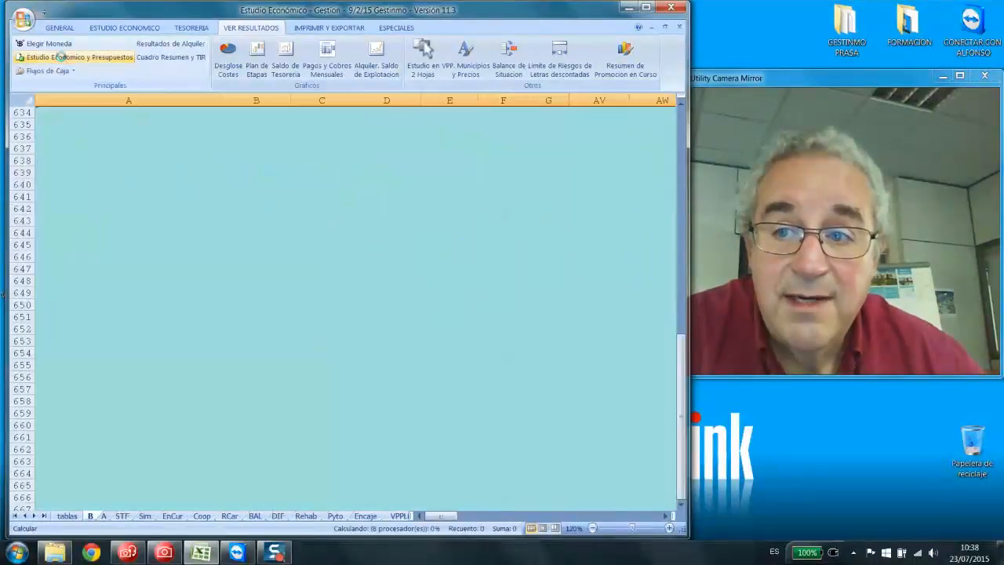
pyautogui.click(680, 494)
pyautogui.click(680, 494)
pyautogui.click(680, 493)
pyautogui.click(680, 493)
pyautogui.click(679, 493)
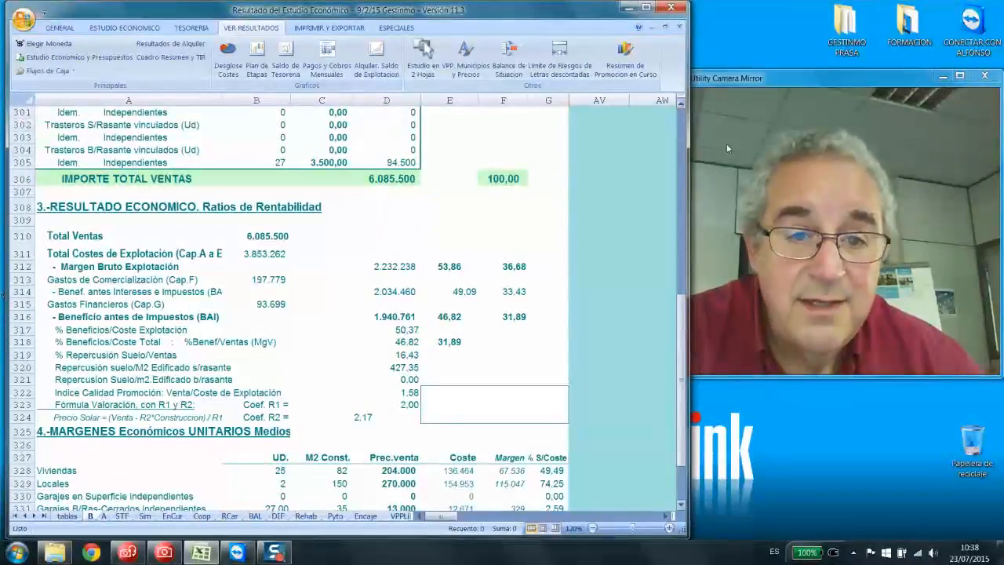
pyautogui.click(682, 115)
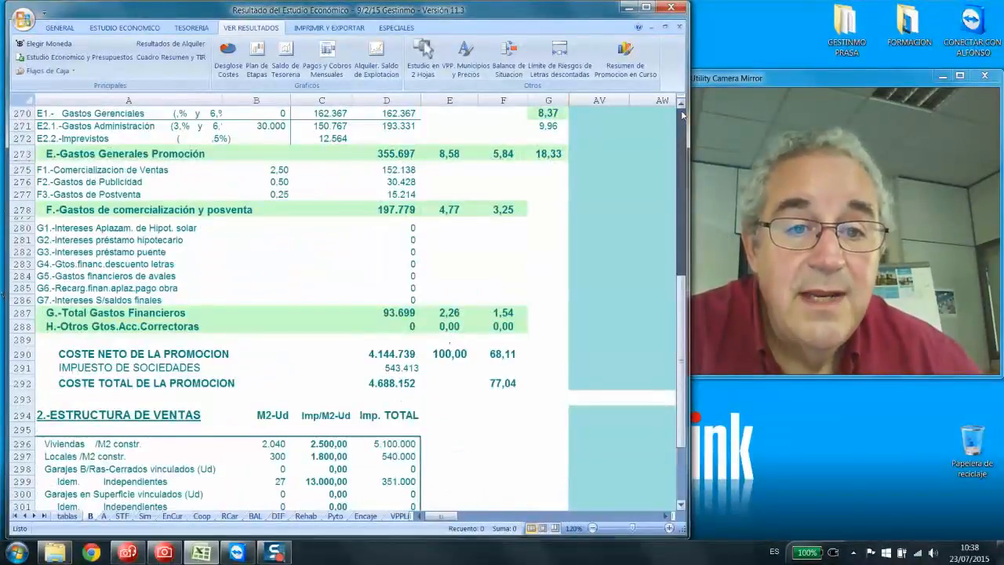
pyautogui.click(682, 115)
pyautogui.click(682, 116)
pyautogui.click(681, 115)
pyautogui.click(682, 115)
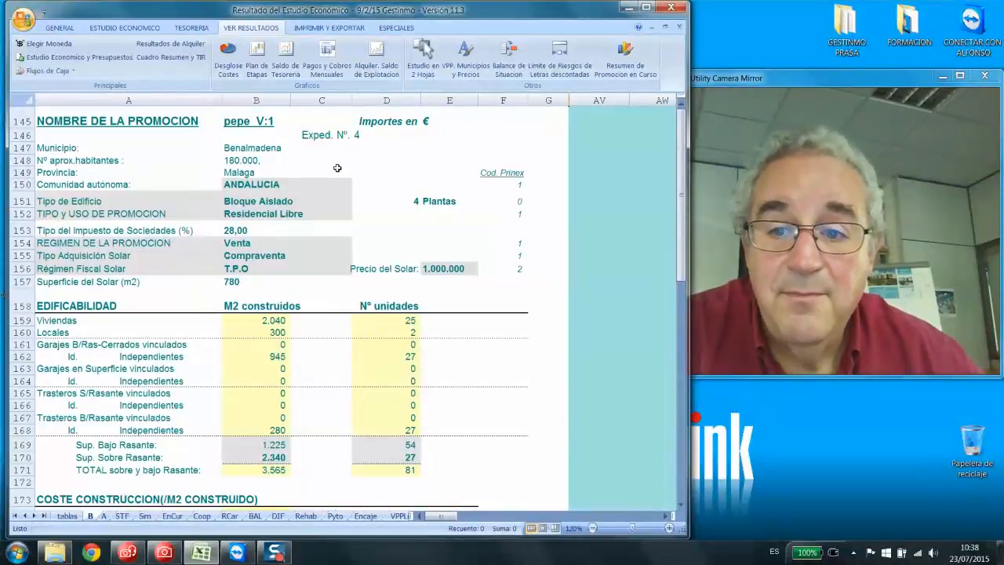